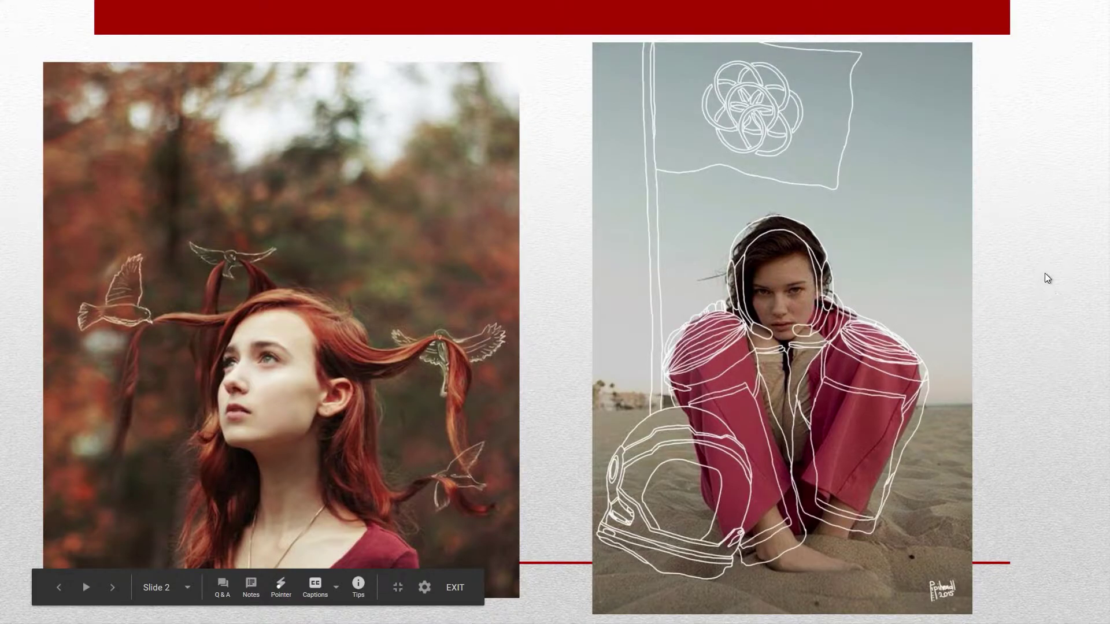
Advance the slideshow to Slide 3, showing two faces traced with white contour lines
key("Right")
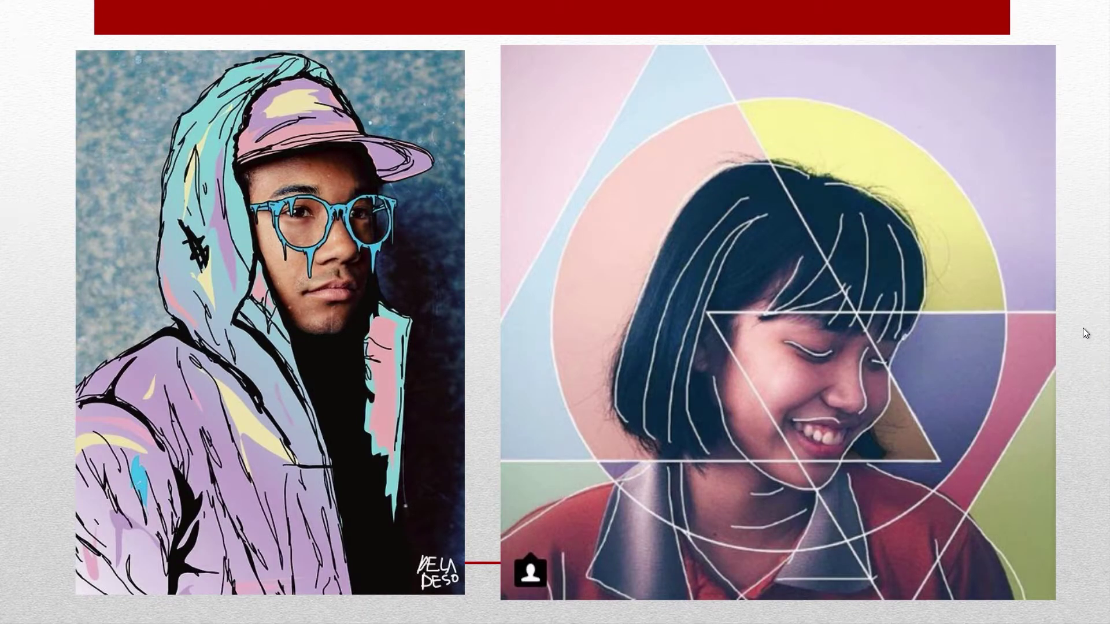
Go to pixlr.com, launch Advanced E, and open IMG_8298 resized to Full HD
key("Escape")
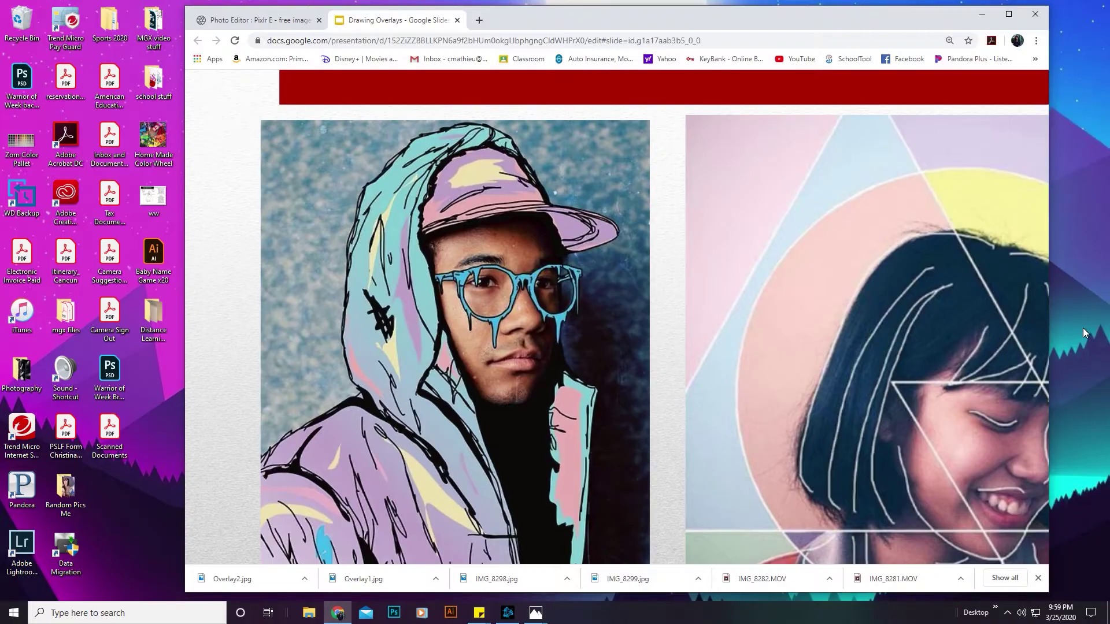
left_click(262, 20)
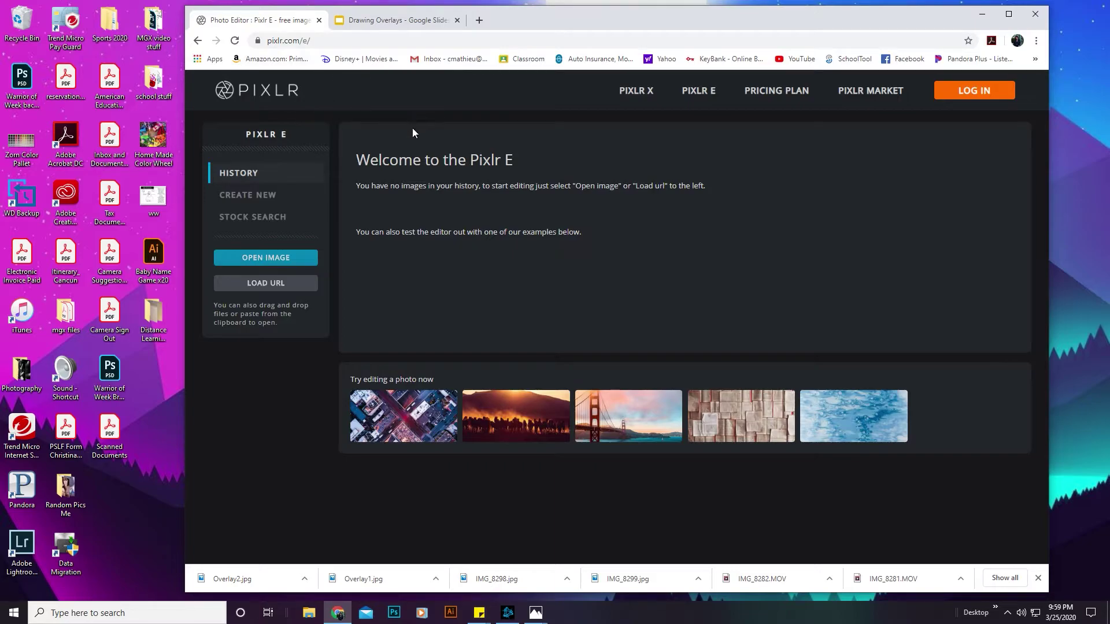
left_click(318, 39)
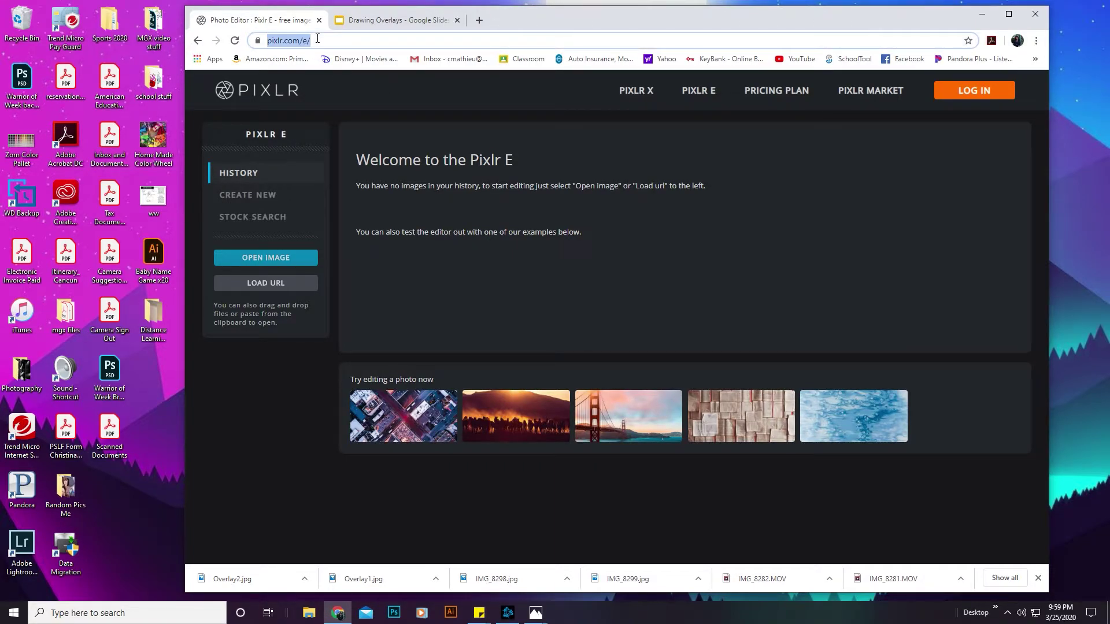
left_click(317, 39)
key("BackSpace")
key("BackSpace")
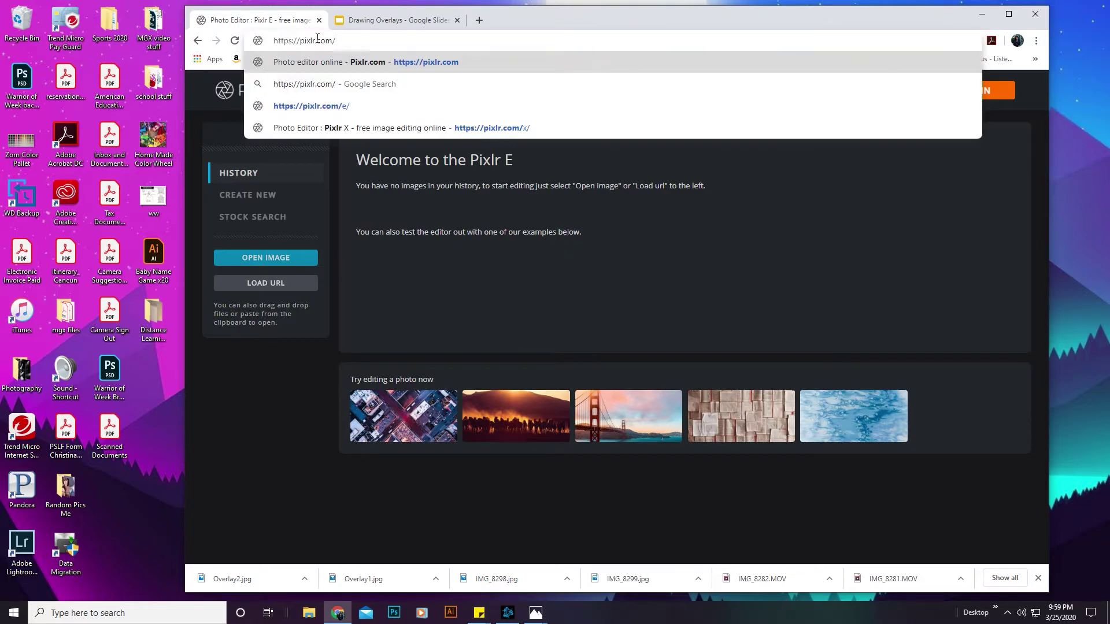
key("Return")
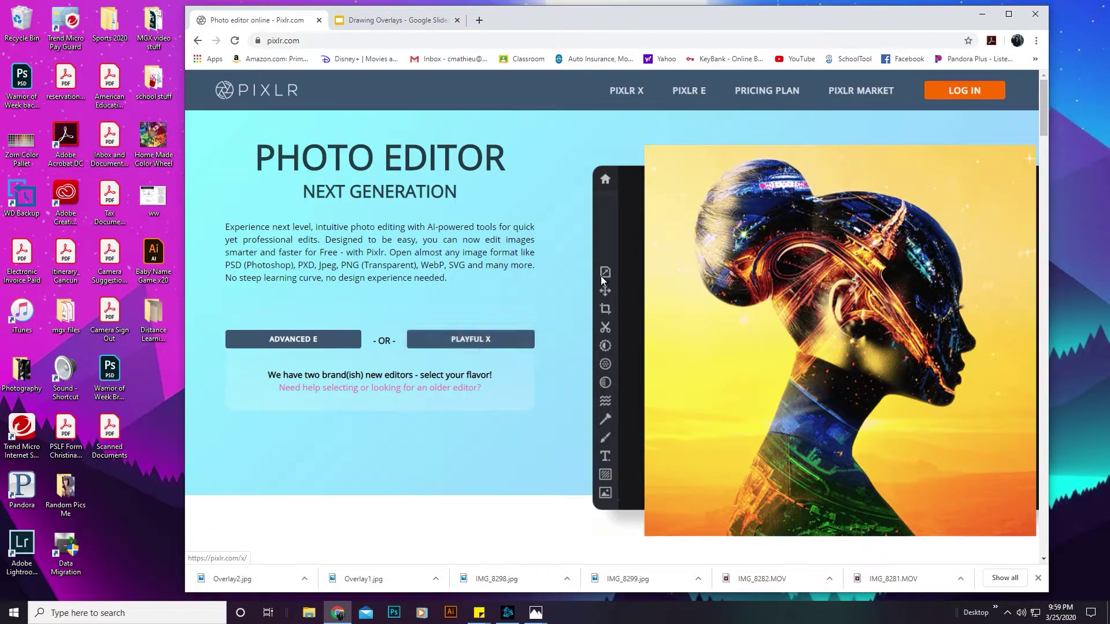
left_click(334, 341)
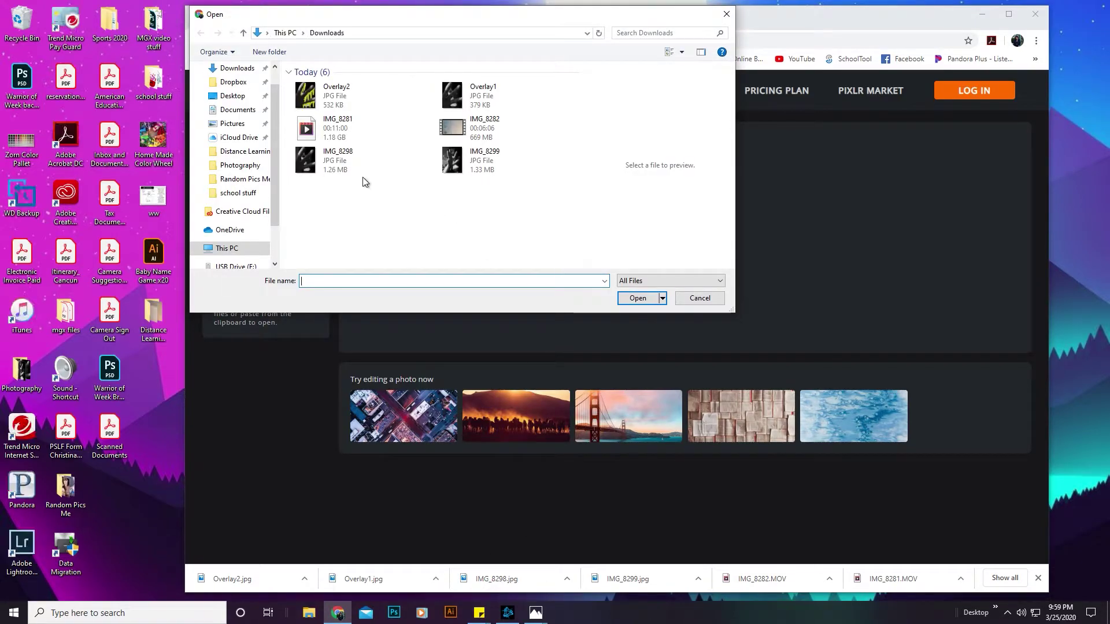
double_click(328, 164)
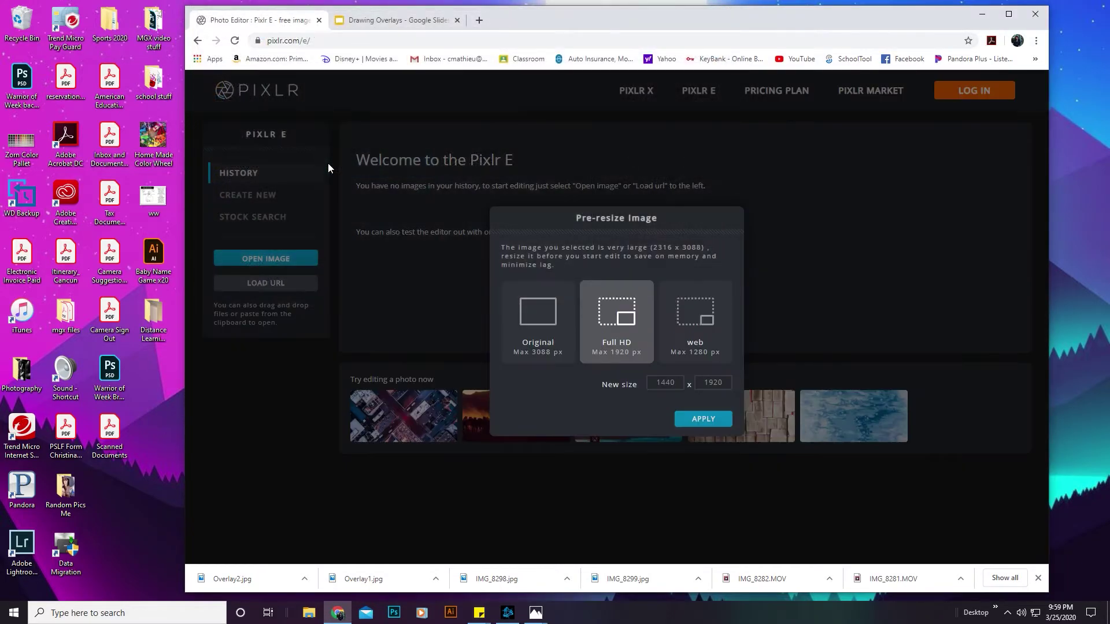
left_click(703, 419)
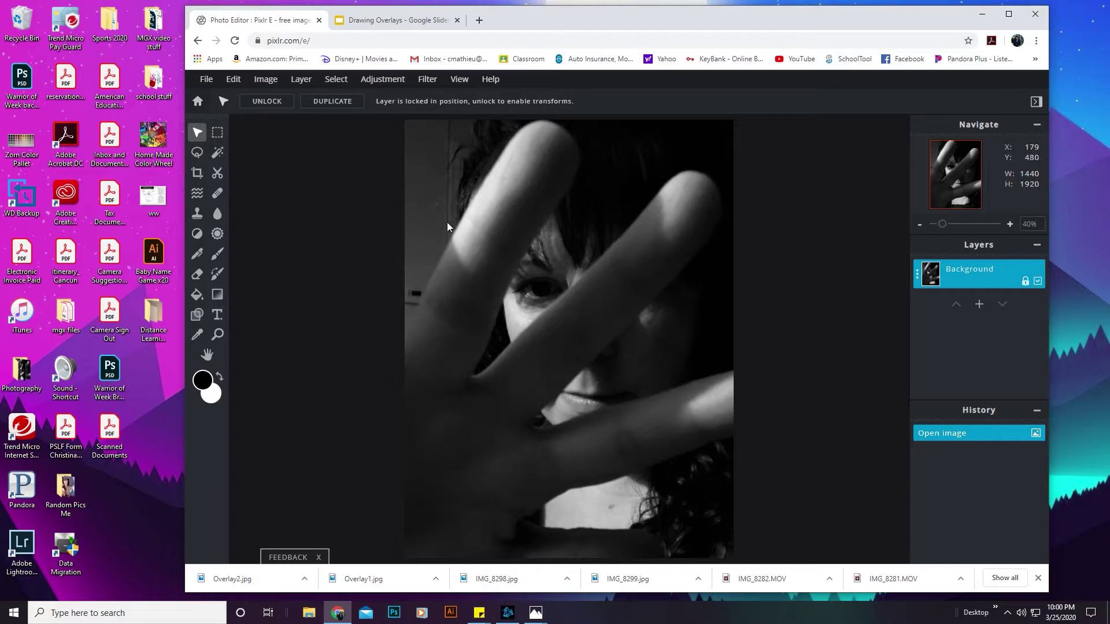
Wand-select dark areas, set Tolerance to 10, reselect the top-right and top-left background, then deselect
left_click(217, 156)
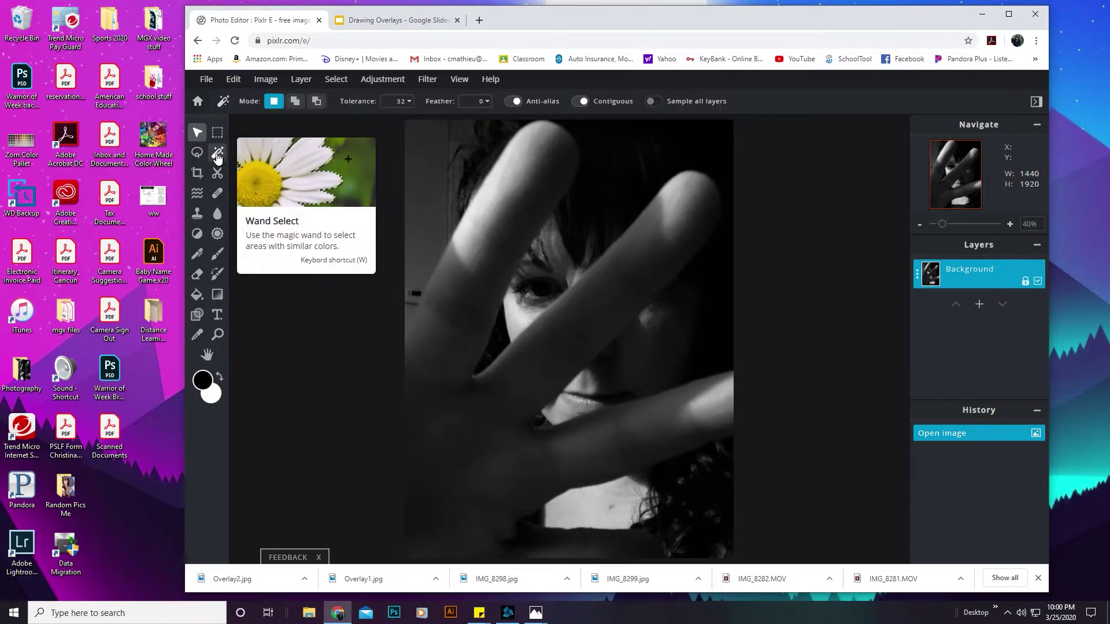
left_click(443, 217)
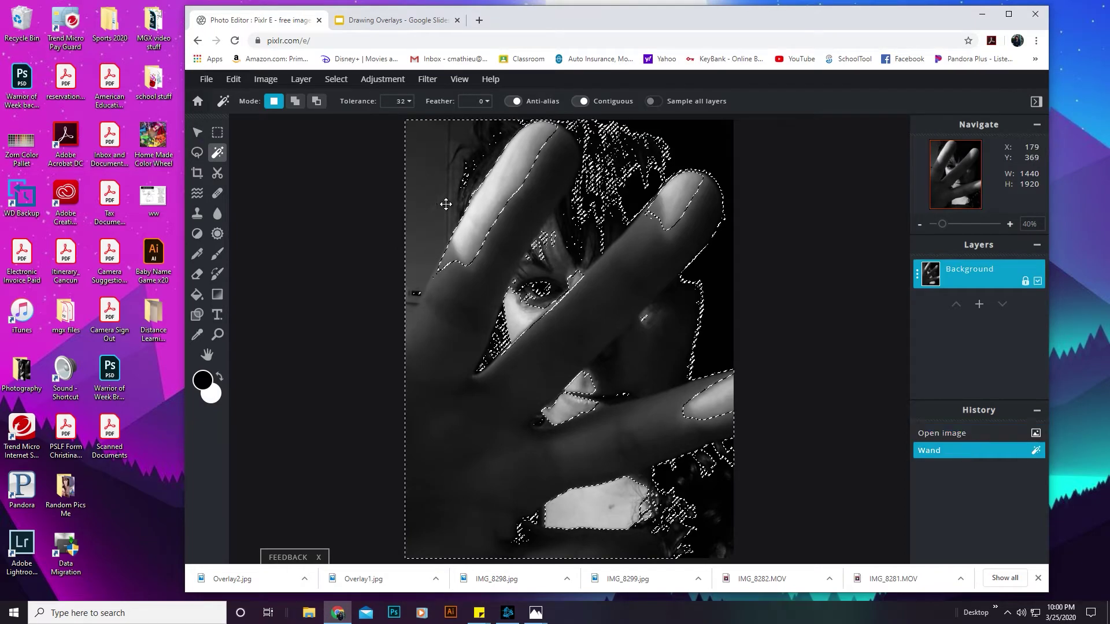
left_click(466, 318)
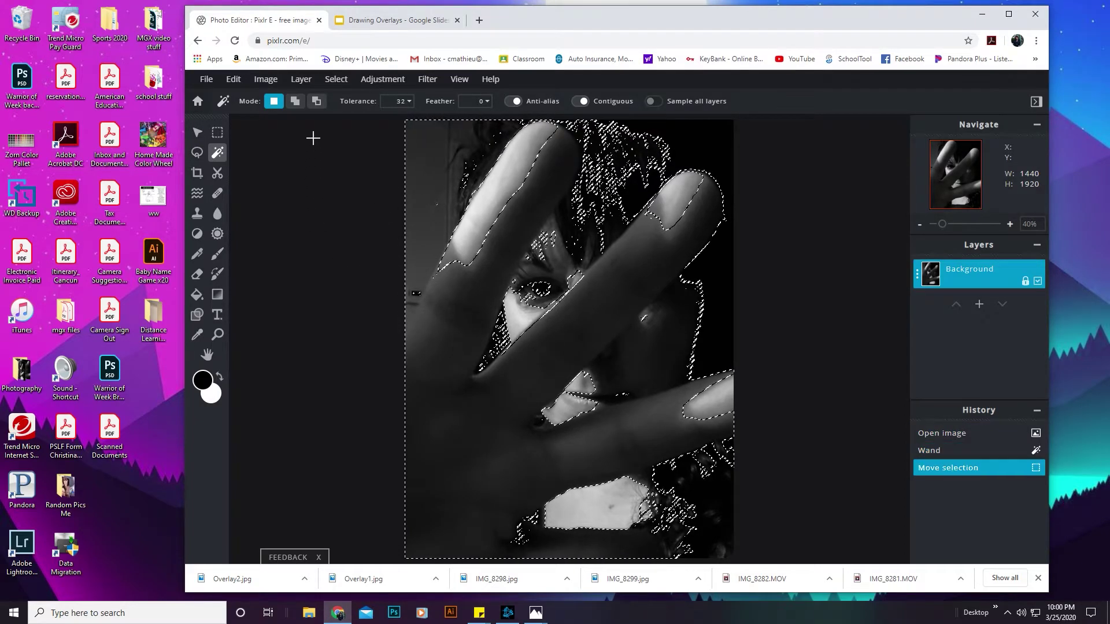
left_click(396, 102)
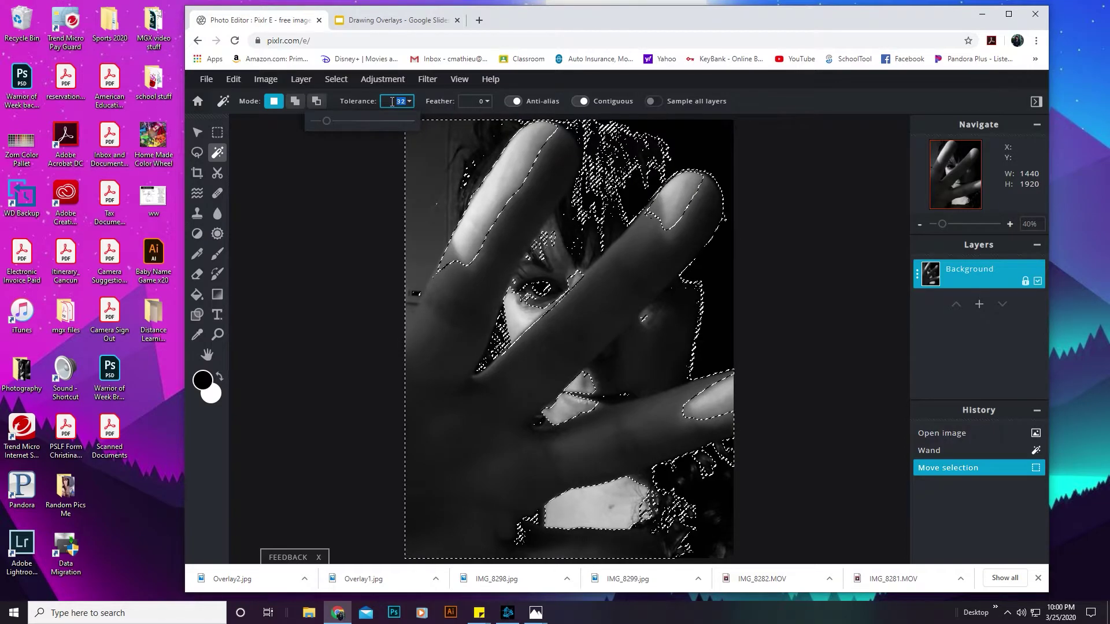
type("10")
key("Return")
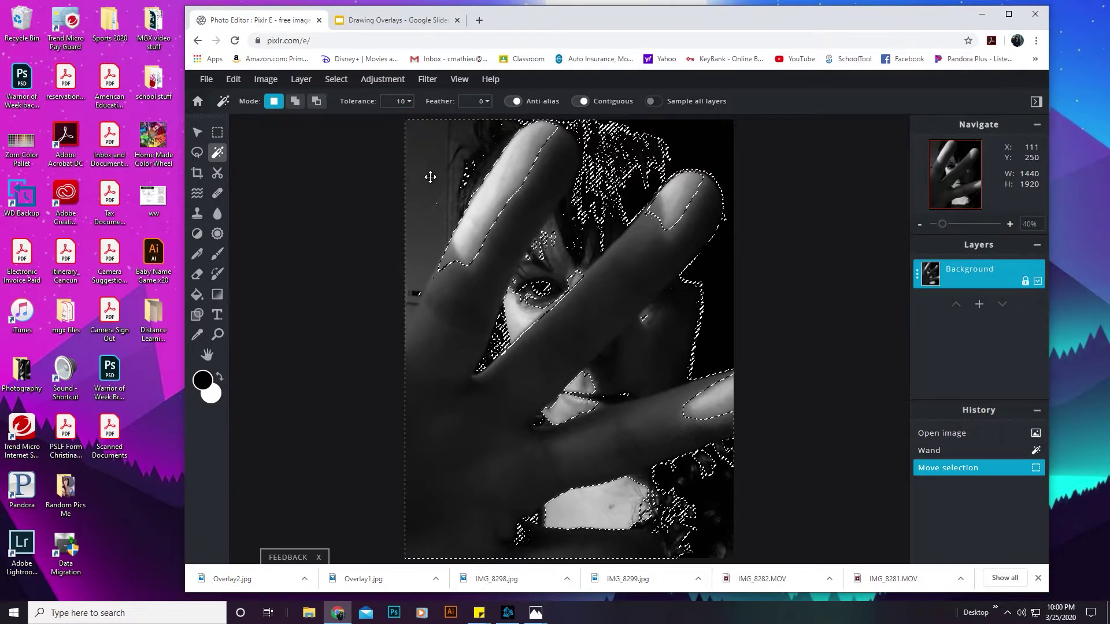
left_click(679, 142)
left_click(679, 142)
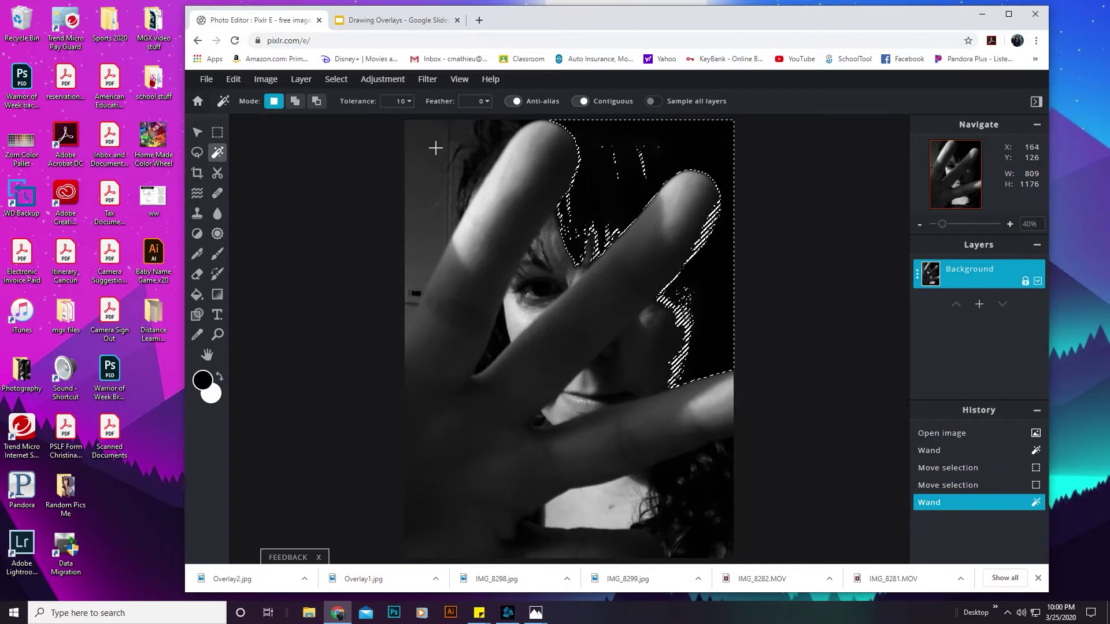
left_click(428, 218)
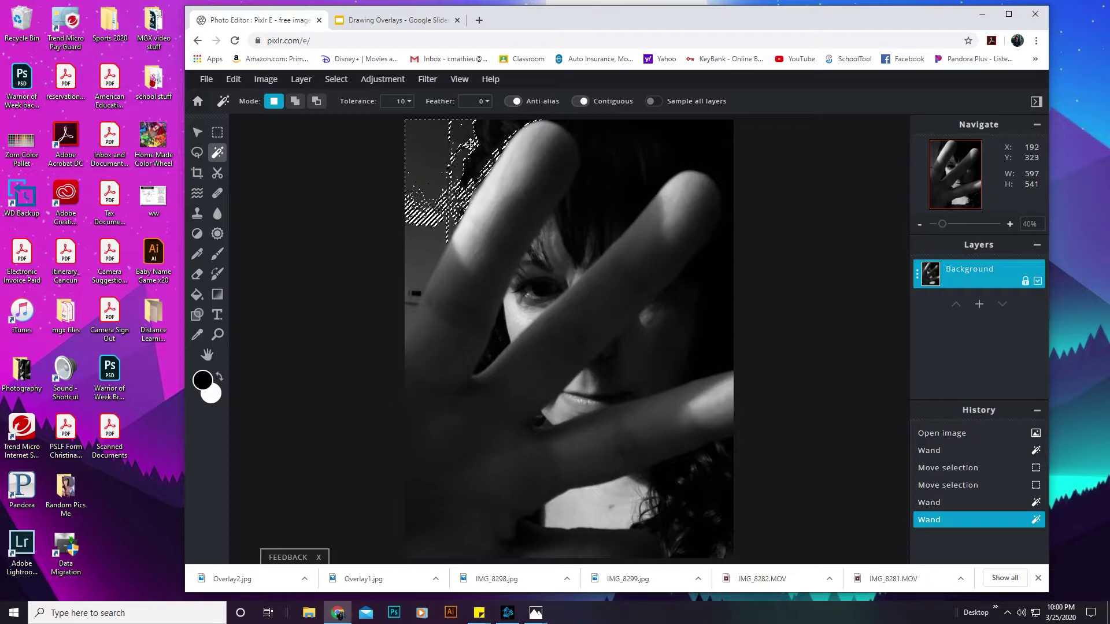
left_click(197, 152)
Lasso the dark strip left of the finger, delete it to transparency, and deselect
left_click(490, 206)
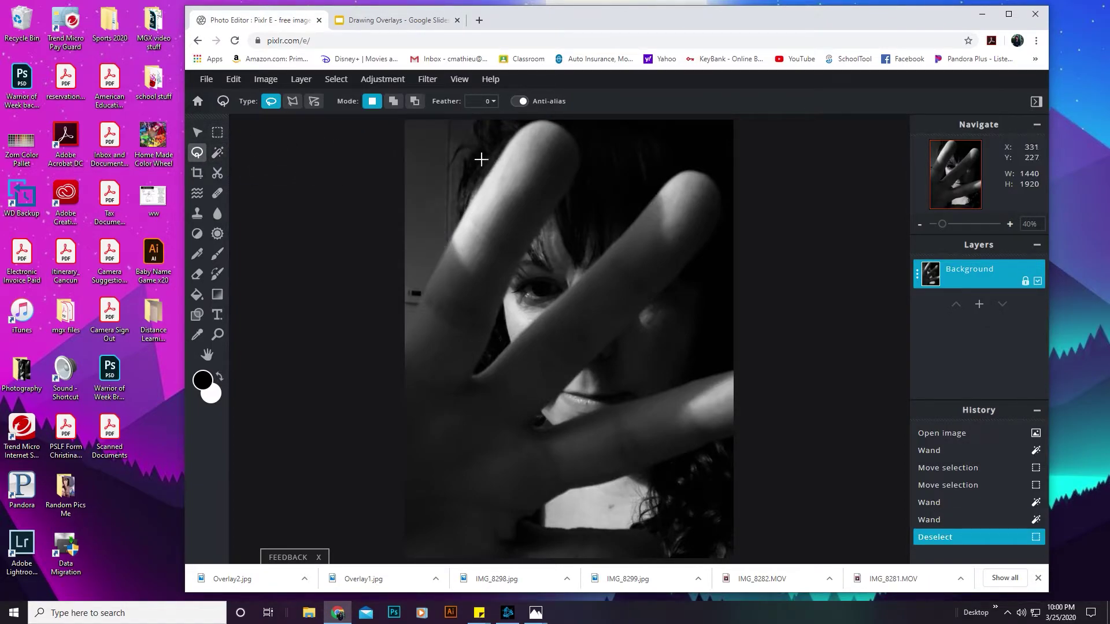
mouse_move(476, 143)
left_mouse_down()
mouse_move(452, 244)
mouse_move(409, 327)
mouse_move(390, 334)
mouse_move(368, 179)
mouse_move(385, 140)
mouse_move(429, 122)
left_mouse_up()
key("Delete")
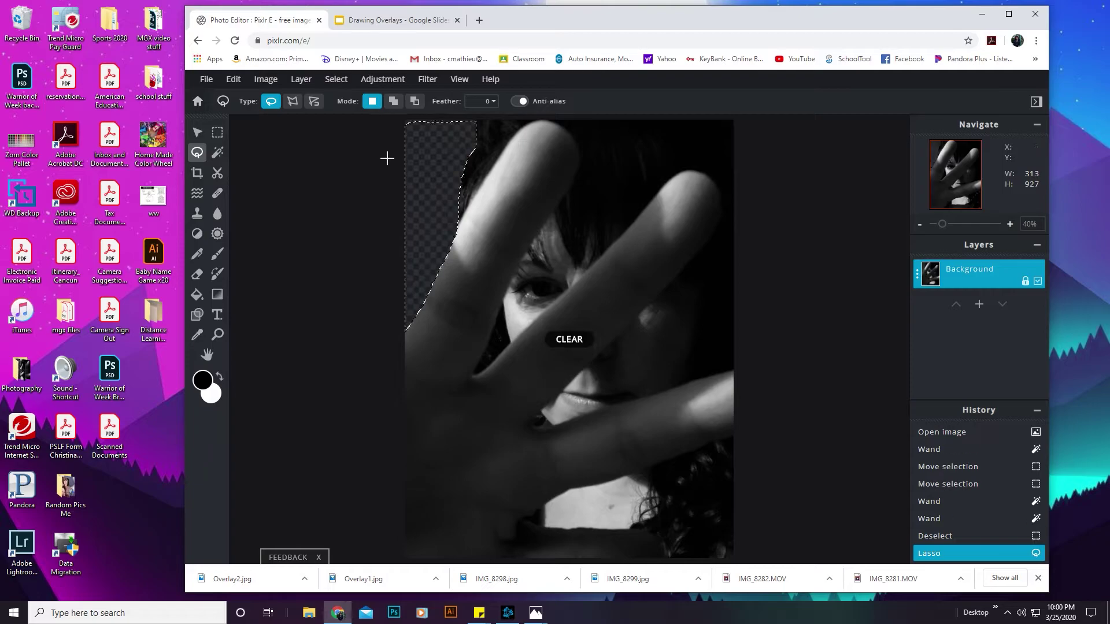
key("ctrl+d")
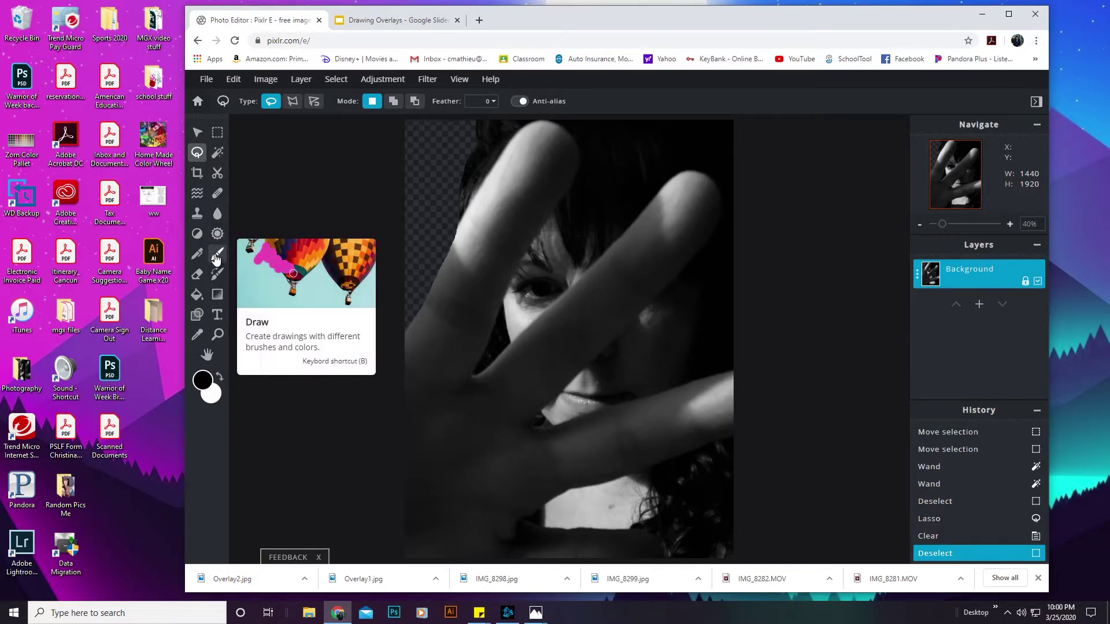
Soften the finger's left and upper-left edges with Blur-mode strokes
left_click(217, 215)
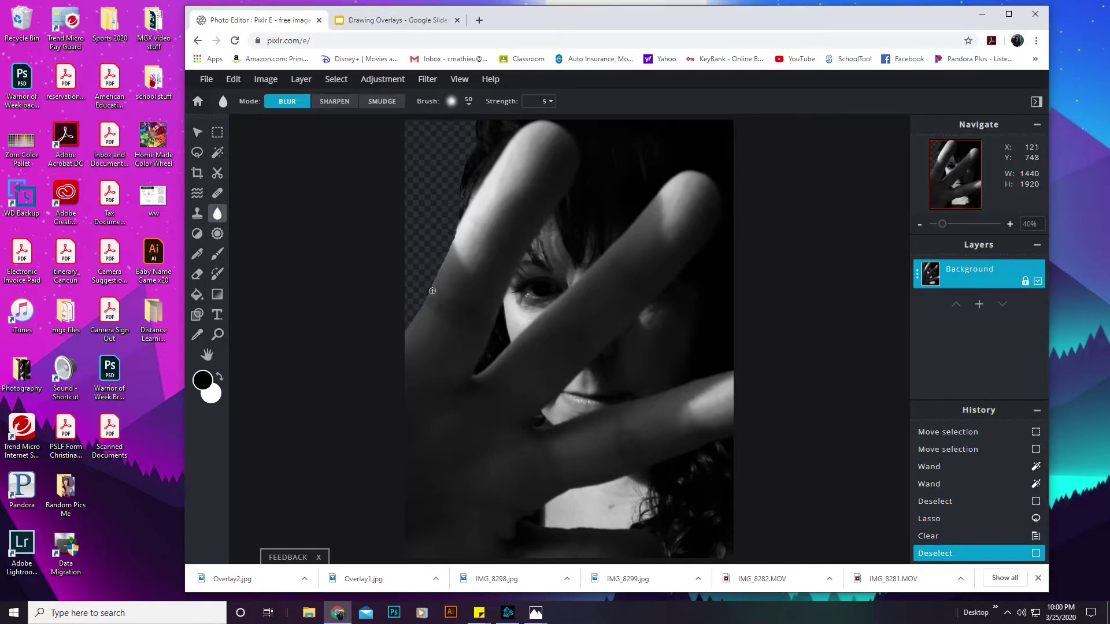
mouse_move(407, 334)
left_mouse_down()
mouse_move(471, 205)
mouse_move(412, 327)
left_mouse_up()
mouse_move(458, 211)
left_mouse_down()
mouse_move(476, 145)
mouse_move(459, 183)
left_mouse_up()
left_click_drag(476, 146, 405, 309)
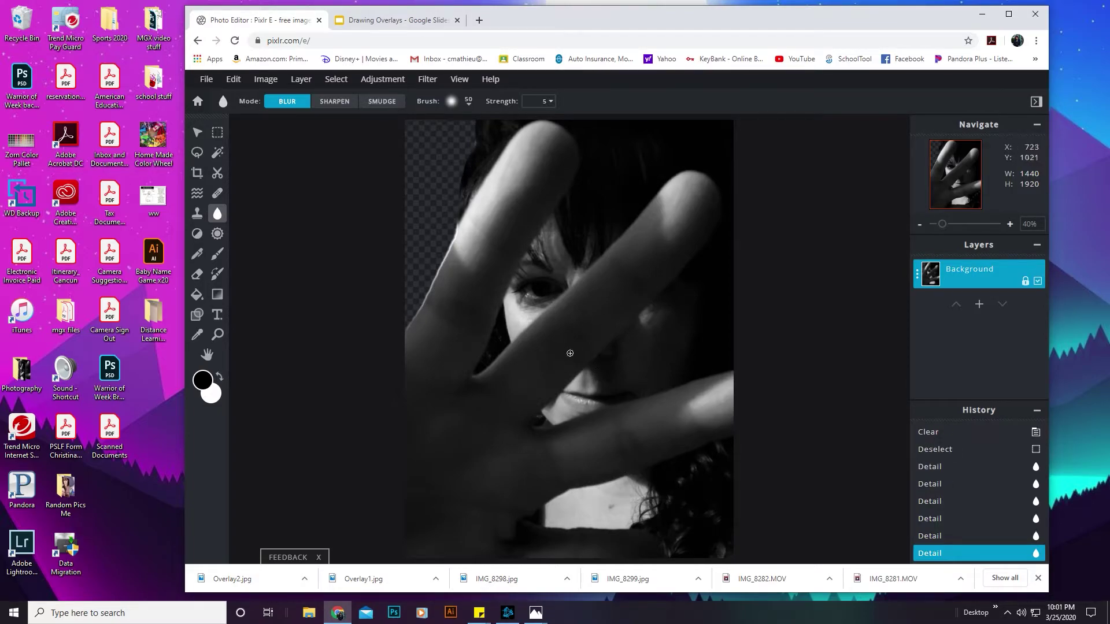
left_click(217, 253)
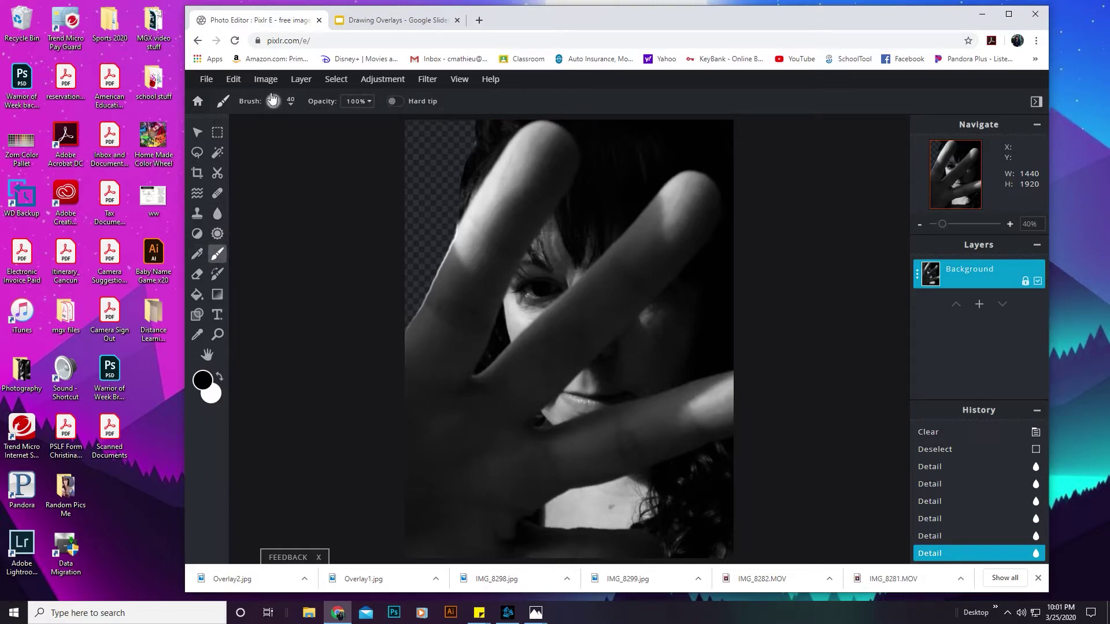
Set the brush size to 7px with white as the foreground colour
left_click(274, 102)
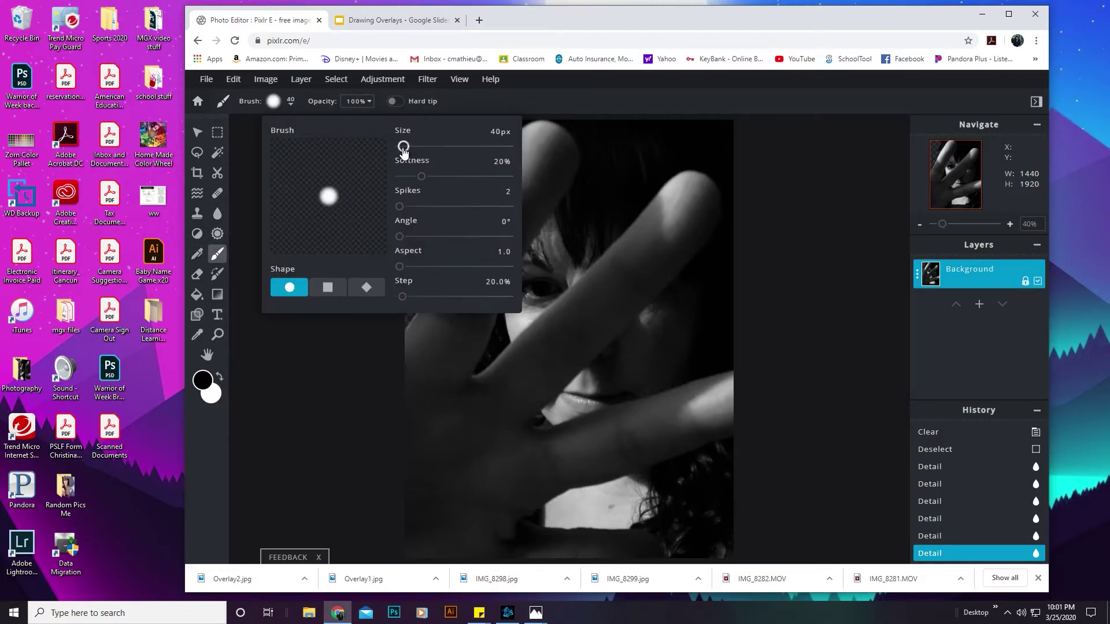
left_click_drag(403, 152, 399, 150)
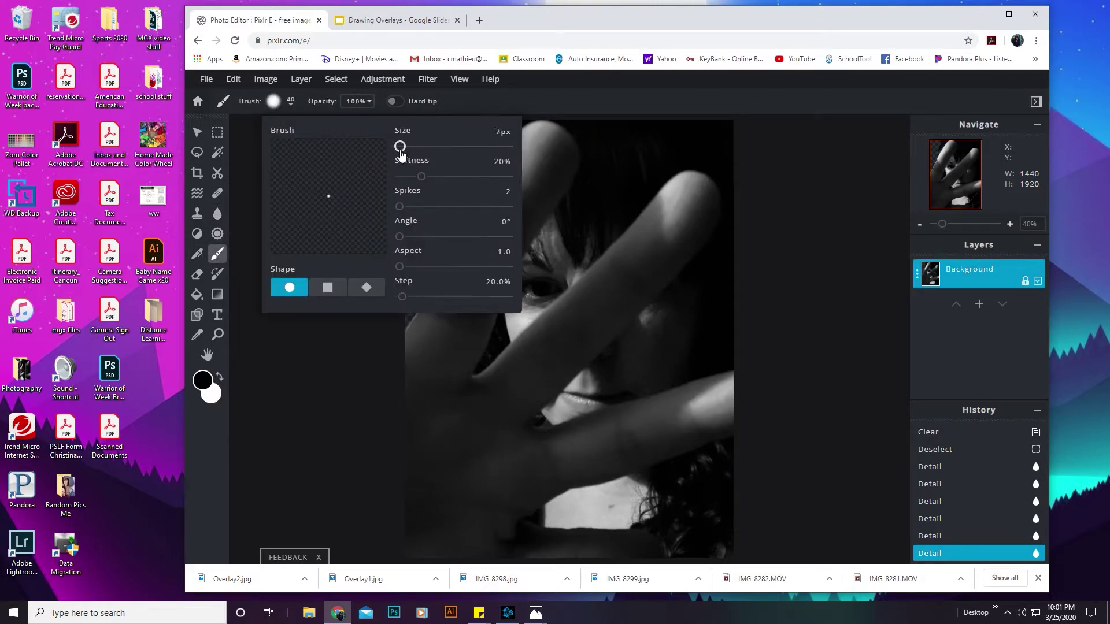
left_click(545, 222)
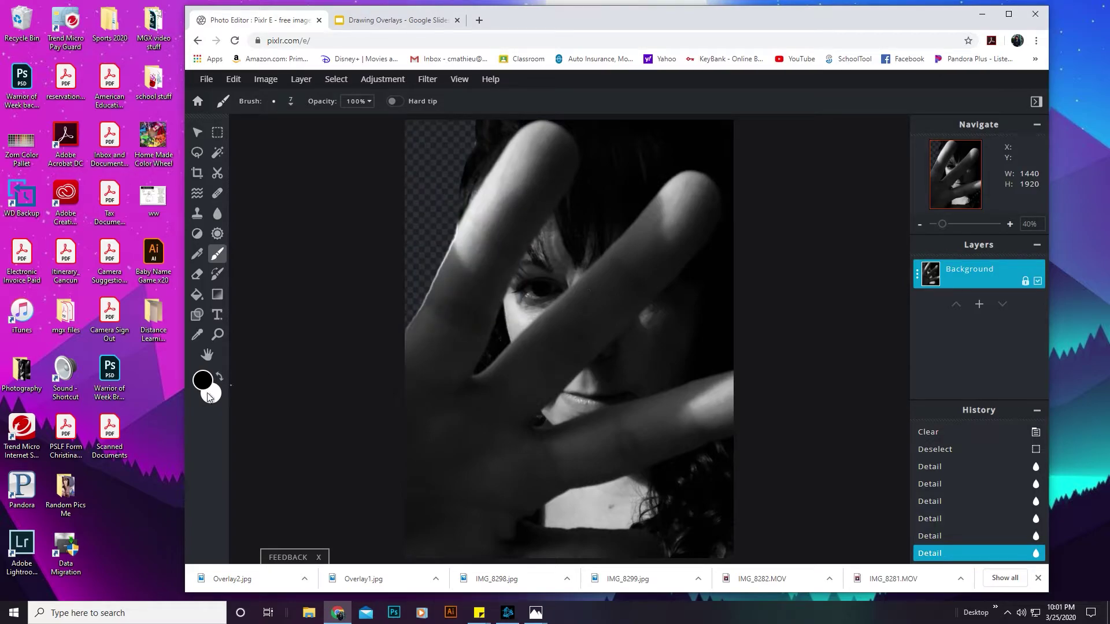
left_click(220, 377)
Paint four thin white loops over the lower-left hand, then enlarge the brush to 65px
mouse_move(408, 331)
left_mouse_down()
mouse_move(558, 419)
mouse_move(653, 507)
mouse_move(722, 534)
mouse_move(730, 513)
mouse_move(567, 418)
mouse_move(458, 329)
mouse_move(395, 307)
mouse_move(526, 363)
mouse_move(653, 467)
mouse_move(754, 486)
mouse_move(447, 291)
mouse_move(395, 292)
mouse_move(501, 310)
mouse_move(621, 415)
mouse_move(782, 499)
mouse_move(794, 487)
mouse_move(691, 467)
mouse_move(563, 391)
mouse_move(439, 285)
left_mouse_up()
left_click_drag(350, 263, 370, 292)
mouse_move(401, 338)
left_mouse_down()
mouse_move(514, 506)
mouse_move(602, 557)
mouse_move(619, 542)
mouse_move(434, 387)
mouse_move(383, 309)
mouse_move(554, 508)
mouse_move(613, 557)
mouse_move(643, 544)
mouse_move(468, 408)
mouse_move(416, 316)
left_mouse_up()
left_click_drag(353, 249, 353, 249)
left_click(291, 101)
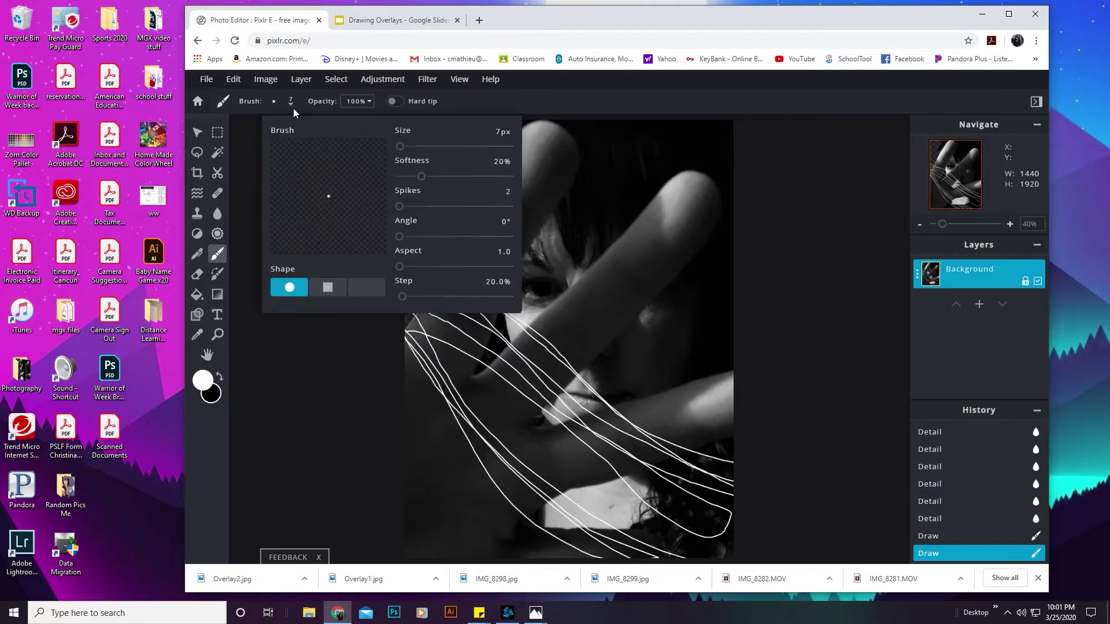
mouse_move(399, 147)
left_mouse_down()
mouse_move(427, 149)
mouse_move(407, 147)
mouse_move(398, 177)
mouse_move(409, 147)
left_mouse_up()
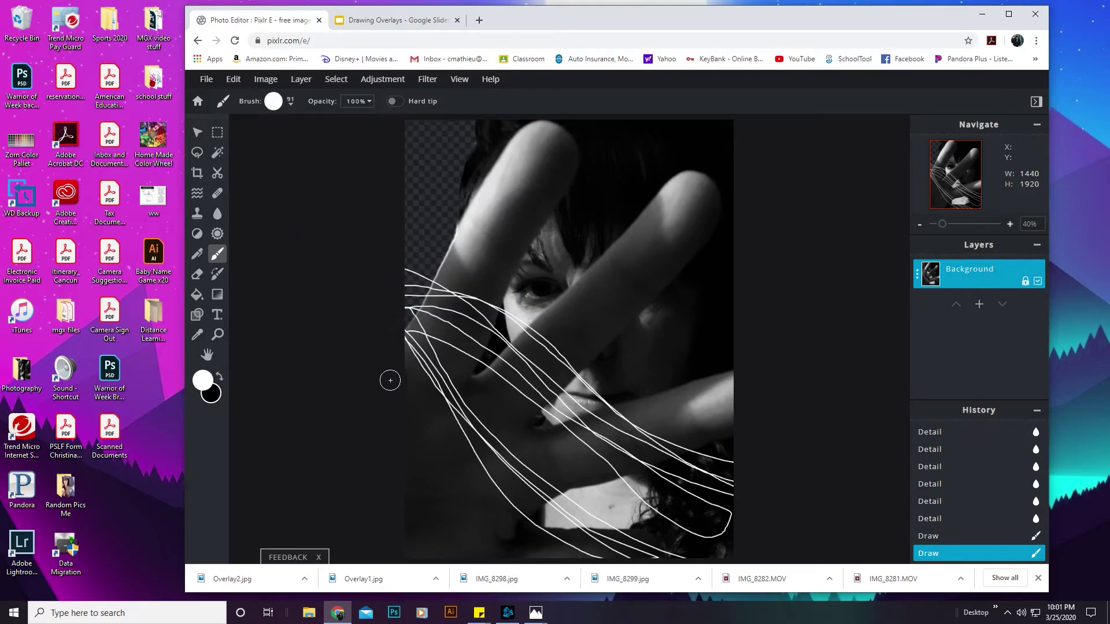
Paint three thick white diagonal bands from the left edge toward the bottom and right
left_click_drag(389, 381, 496, 561)
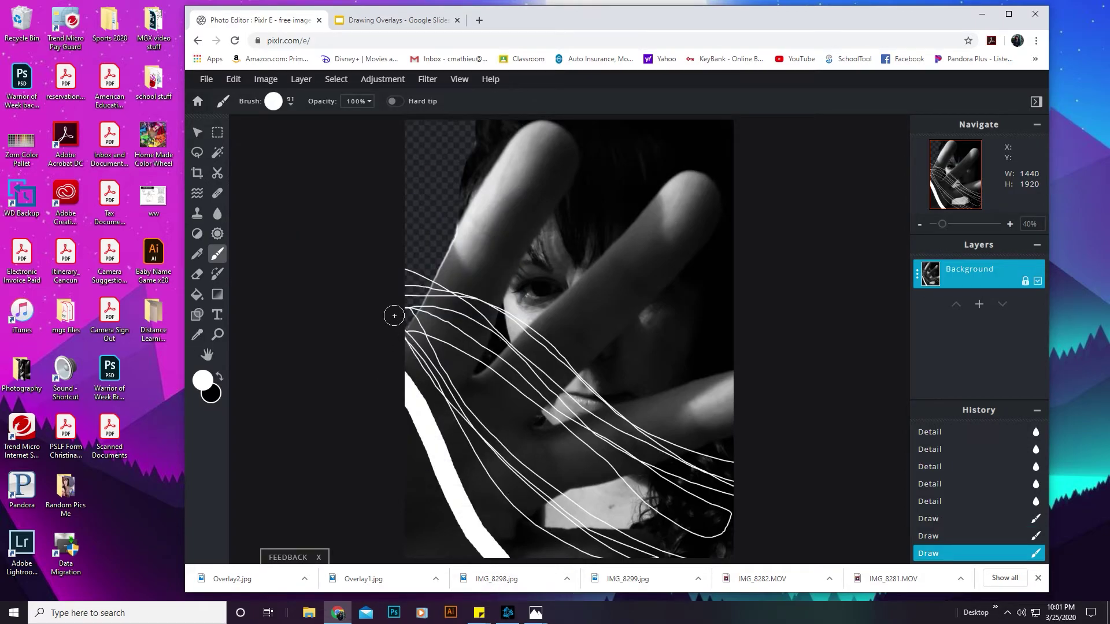
mouse_move(393, 315)
left_mouse_down()
mouse_move(645, 525)
mouse_move(727, 562)
mouse_move(749, 524)
left_mouse_up()
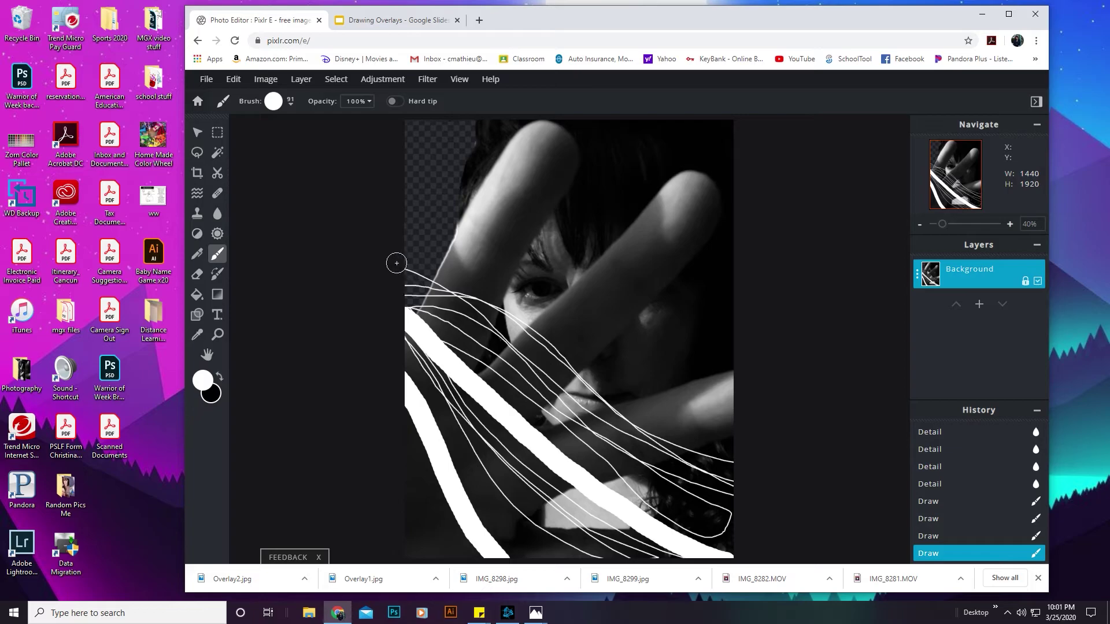
mouse_move(397, 262)
left_mouse_down()
mouse_move(451, 277)
mouse_move(731, 430)
left_mouse_up()
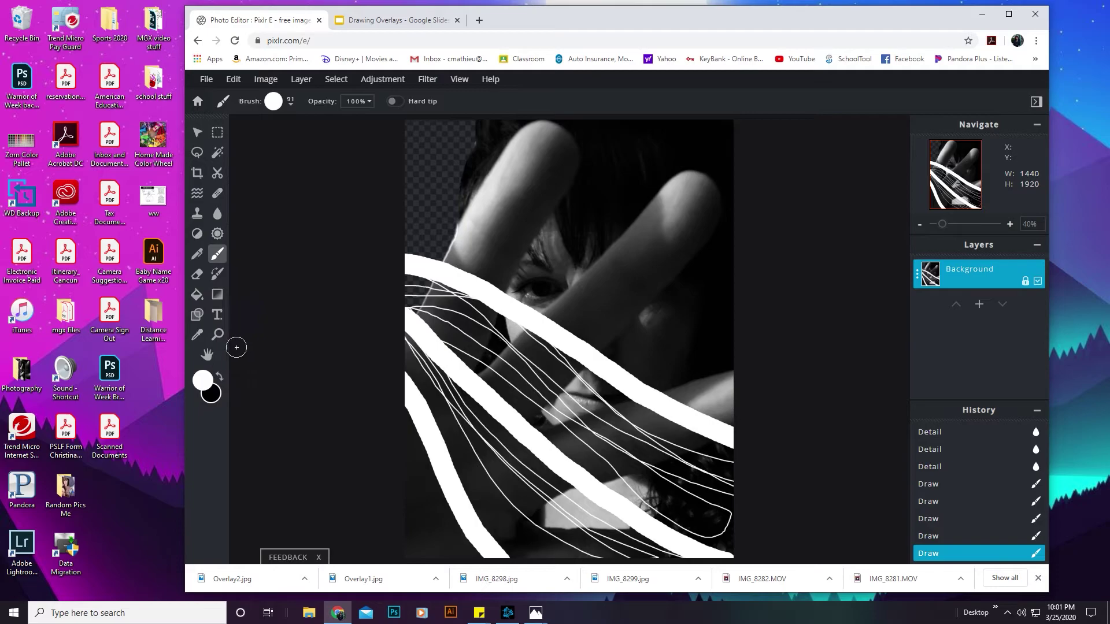
With the Line shape, draw straight white lines fanning from the top-left corner to the right edge
left_click(197, 316)
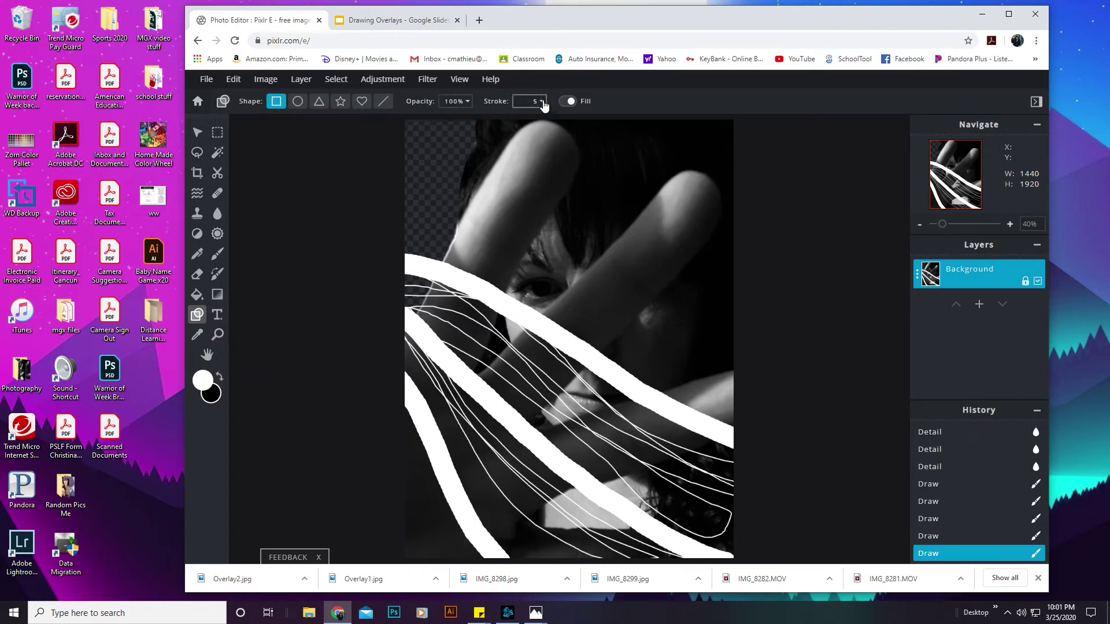
left_click(319, 101)
left_click(383, 101)
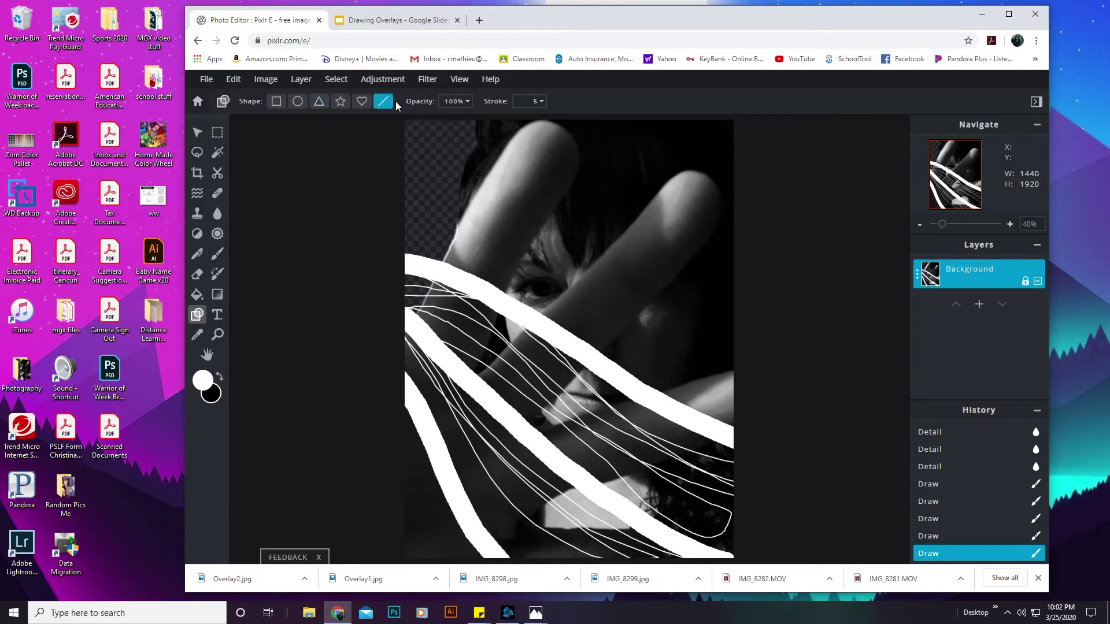
left_click_drag(406, 167, 763, 278)
left_click_drag(406, 162, 743, 397)
mouse_move(406, 164)
left_mouse_down()
mouse_move(738, 404)
mouse_move(766, 463)
mouse_move(757, 434)
left_mouse_up()
left_click(363, 395)
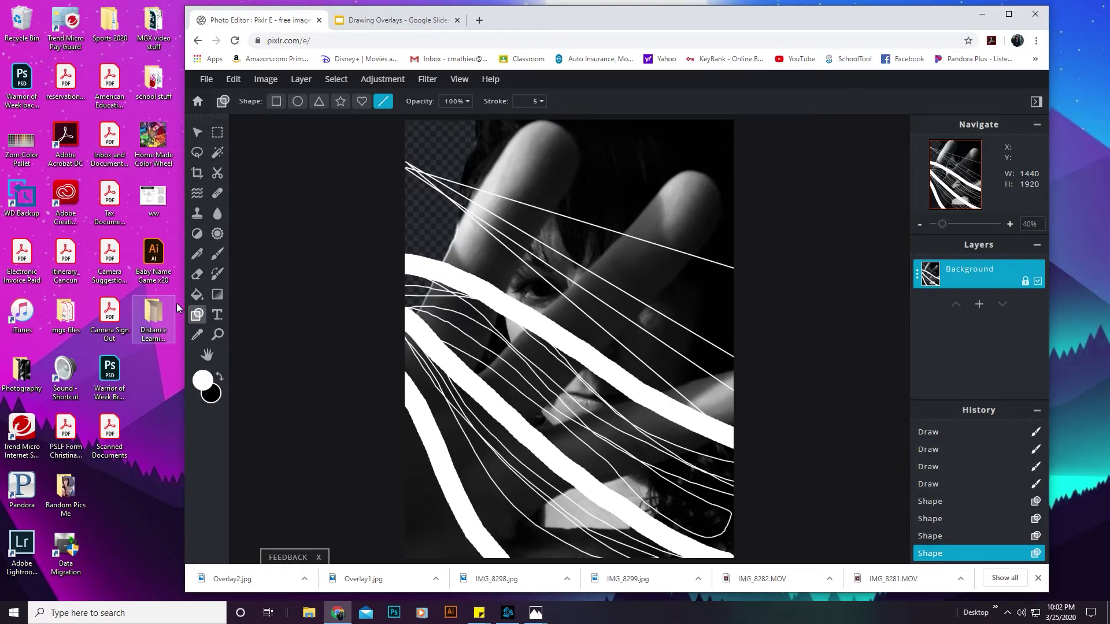
left_click(206, 79)
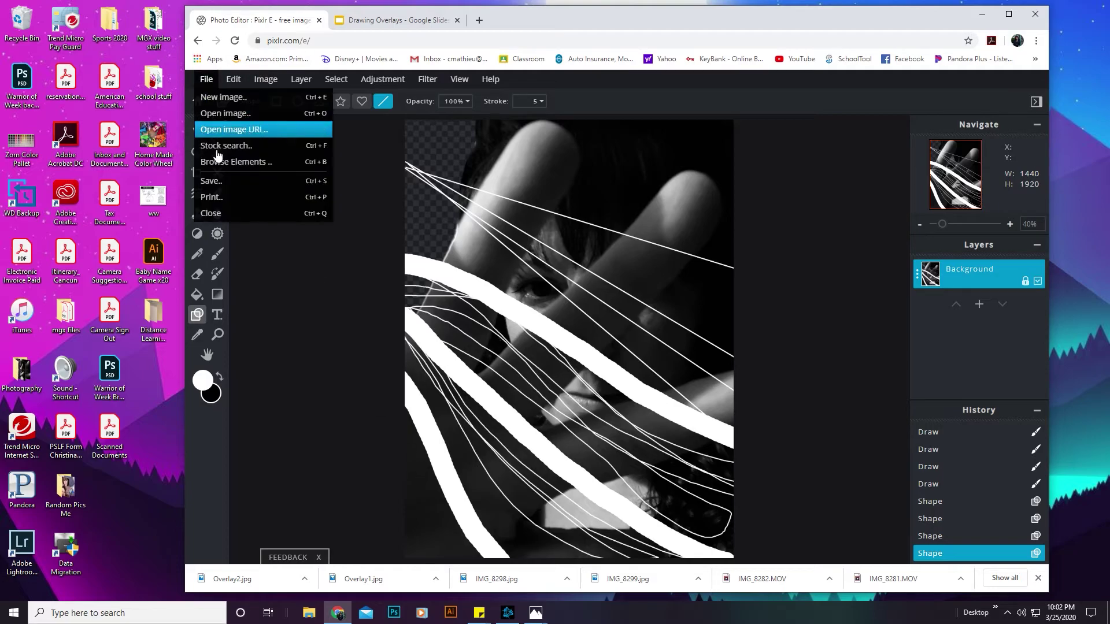
left_click(225, 182)
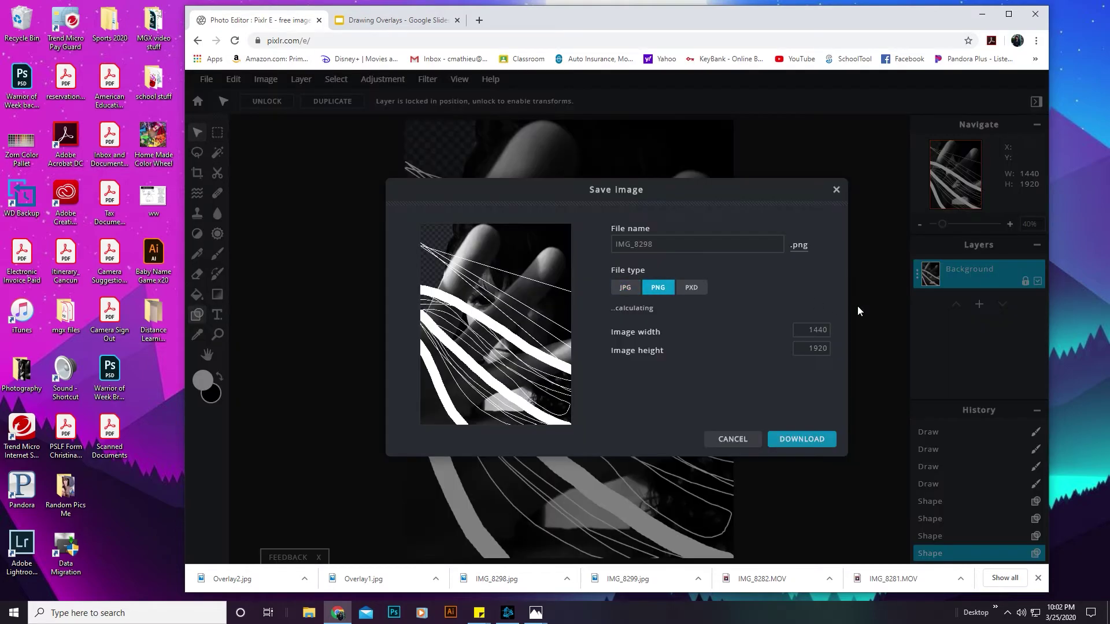
left_click(626, 290)
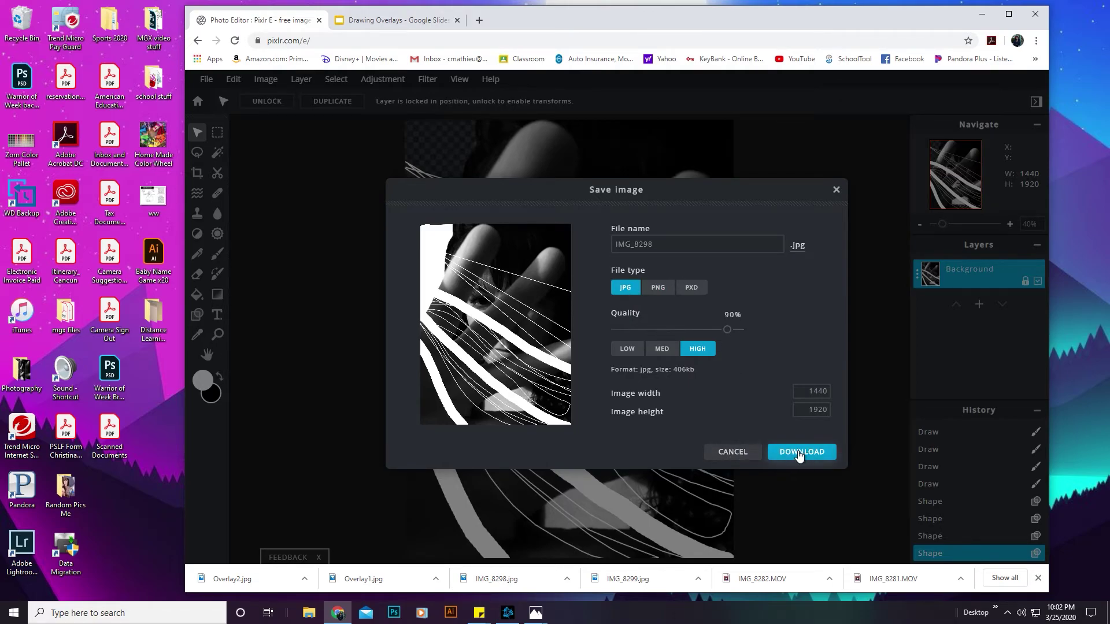
left_click(739, 452)
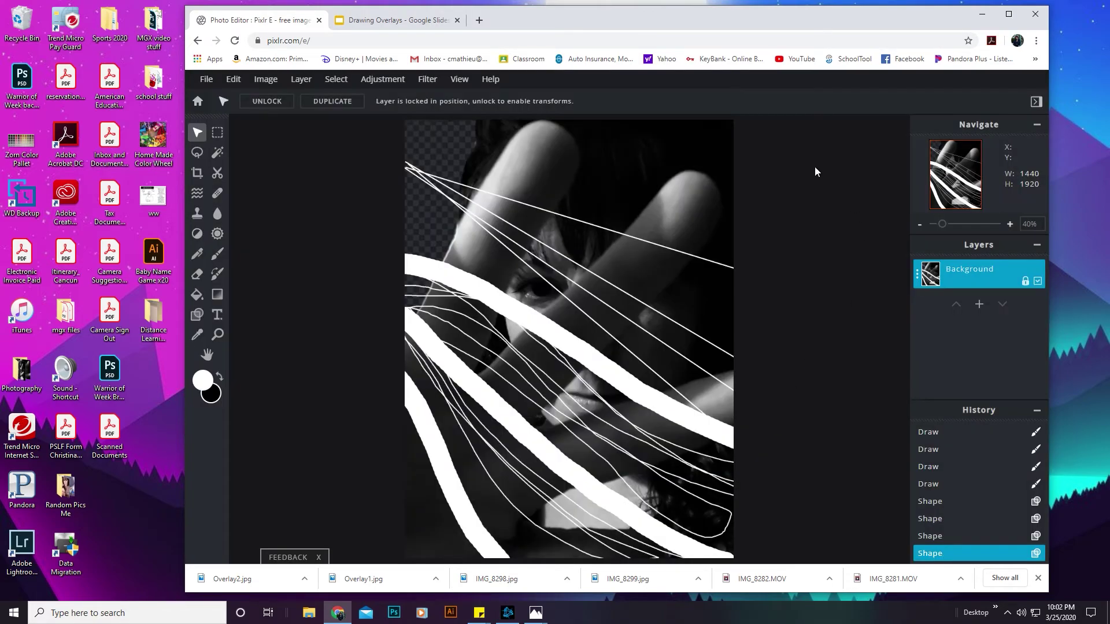
Bring the Photos window showing Overlay1.jpg, the hand traced in white outlines, to the front
left_click(537, 615)
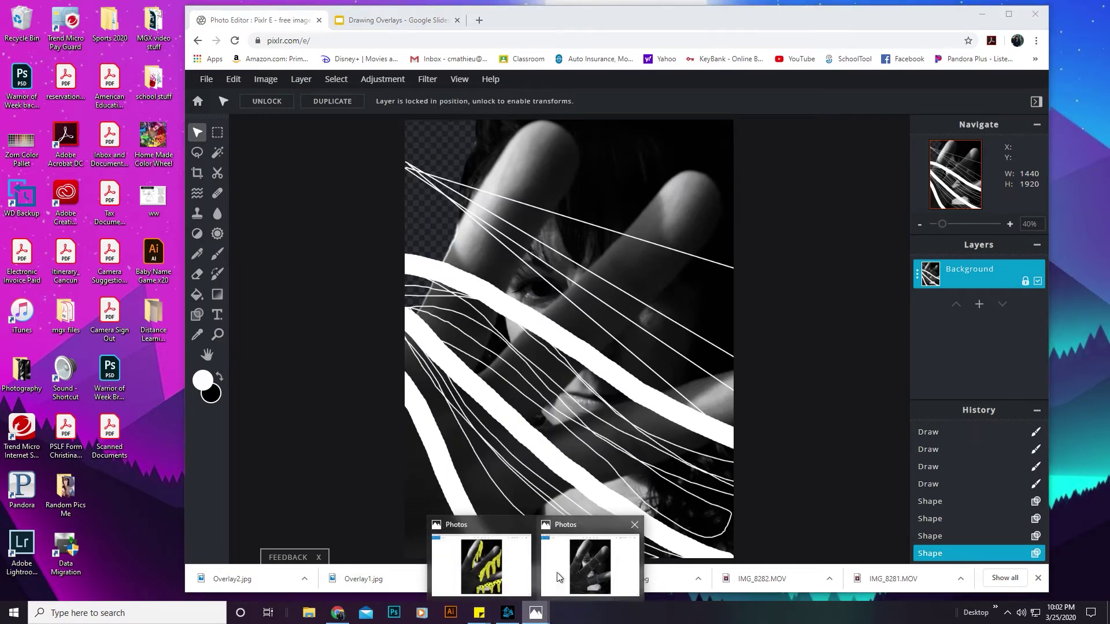
left_click(558, 553)
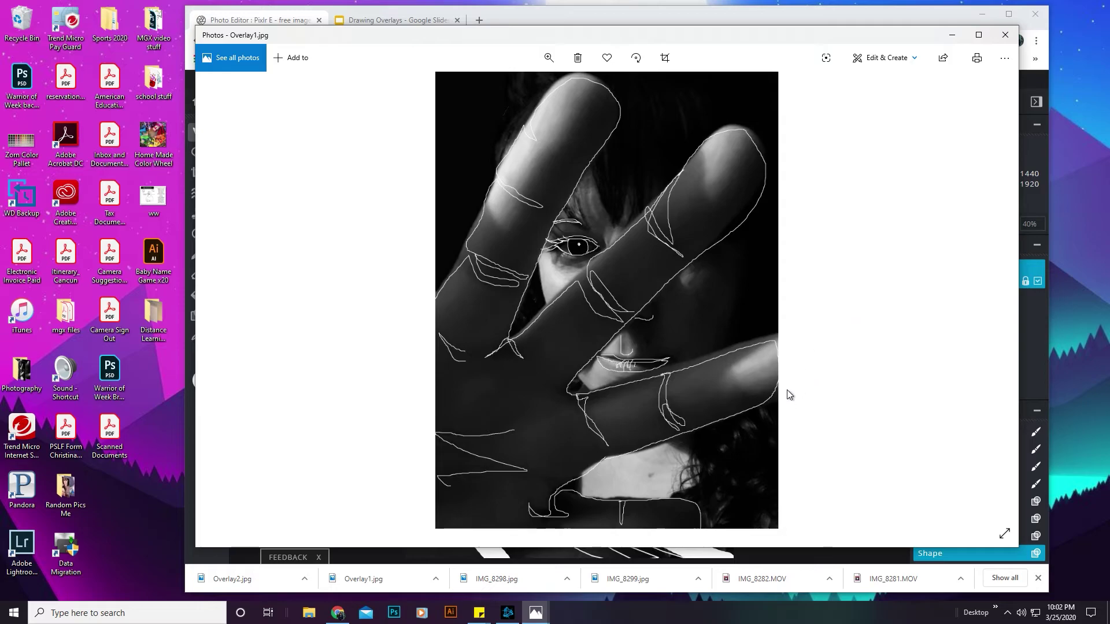
Switch to the Overlay2.jpg example with yellow patterned shapes and black dot patterns
left_click(547, 614)
left_click(482, 564)
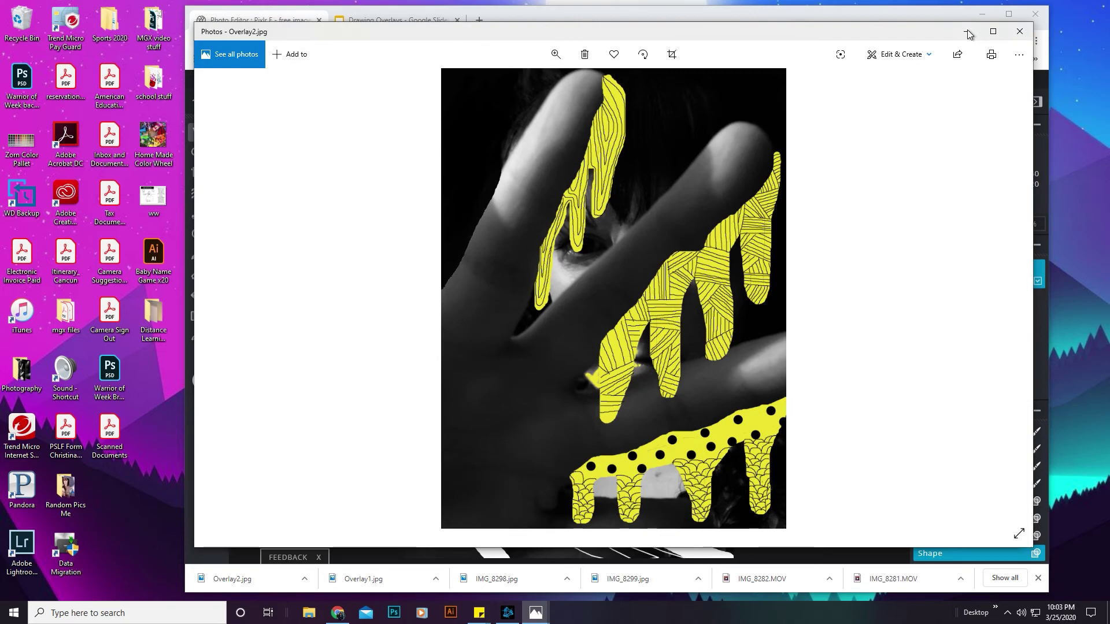
Minimize both overlay viewers and Chrome, then bring up the yellow-patterned Overlay2.jpg in Photos
left_click(968, 32)
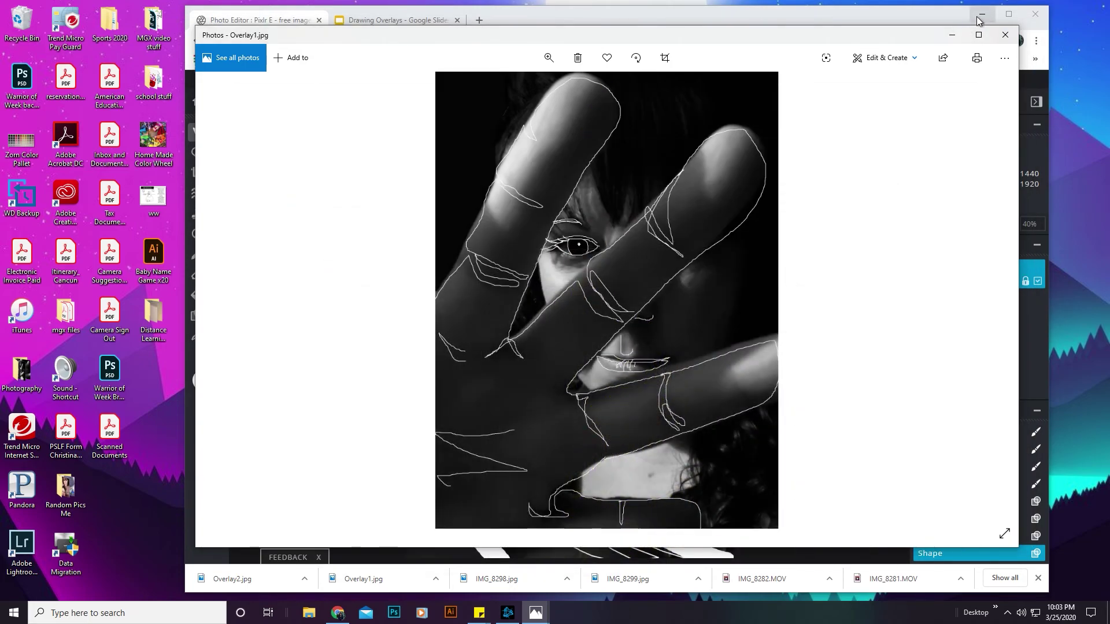
left_click(952, 36)
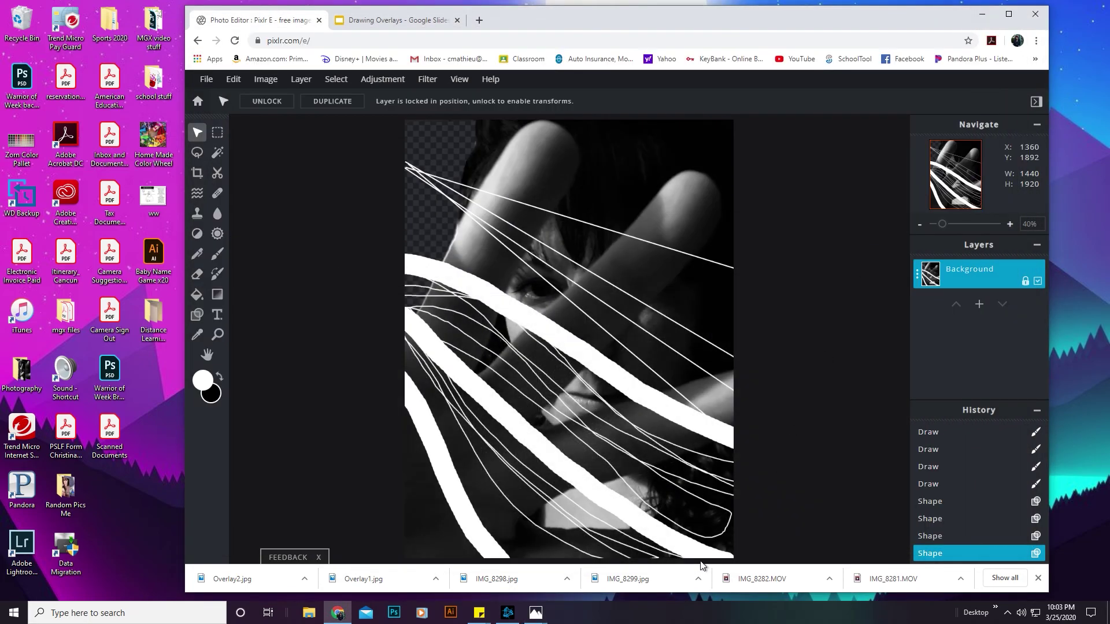
mouse_move(539, 620)
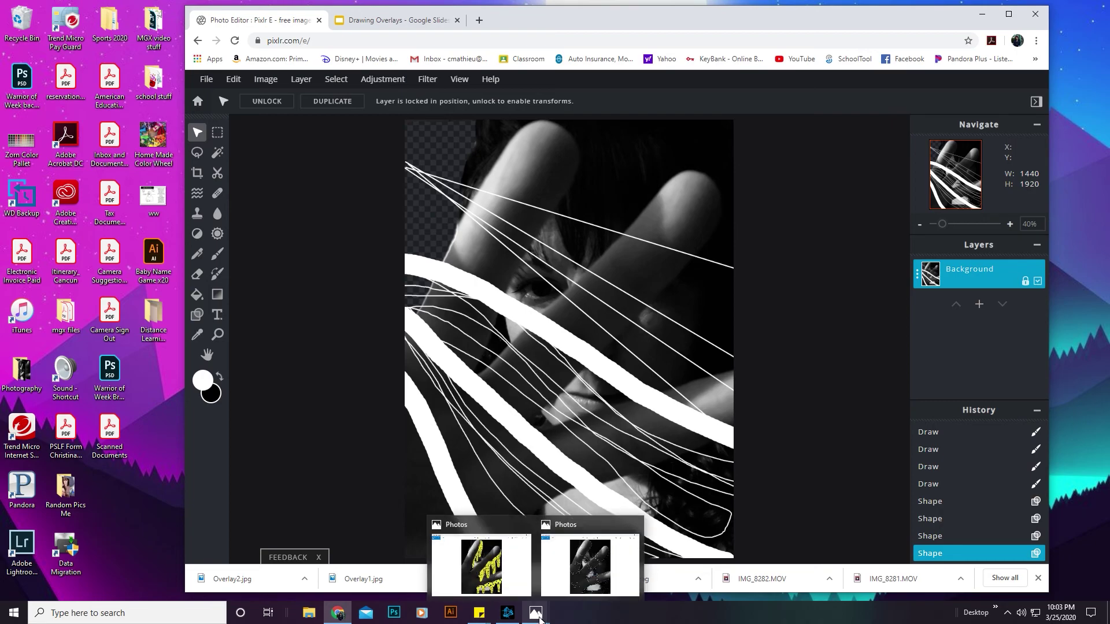
left_click(342, 596)
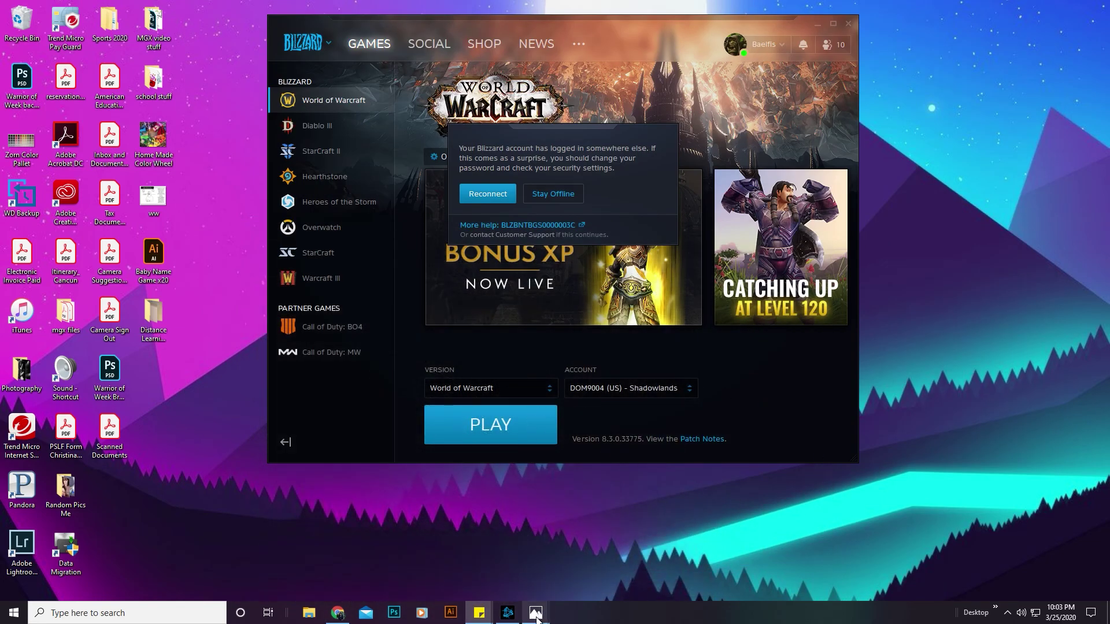
mouse_move(537, 618)
left_click(524, 573)
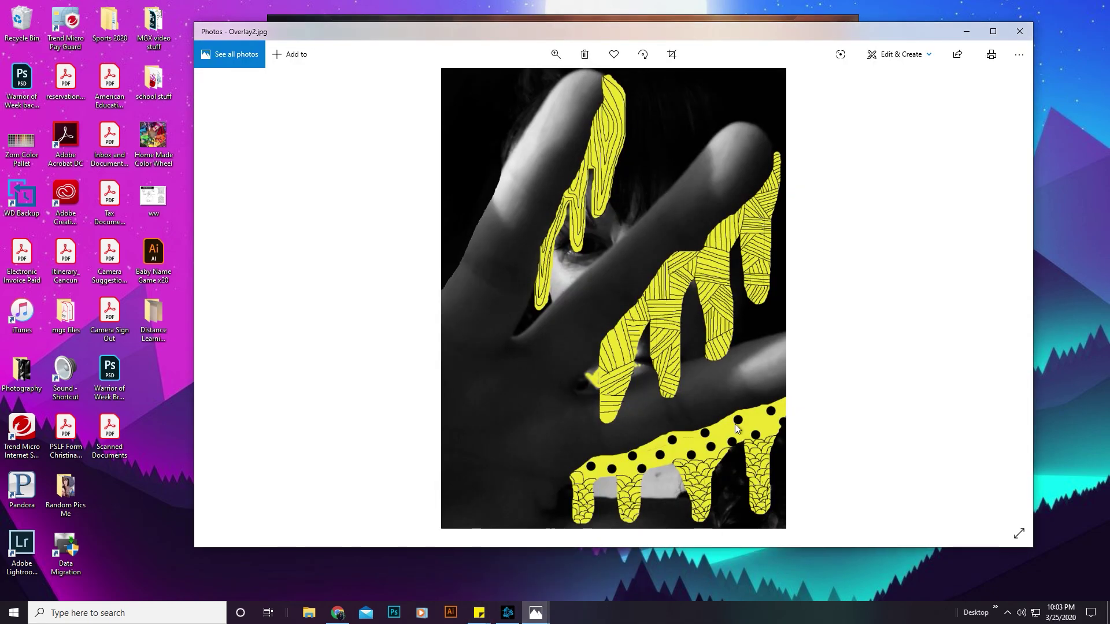